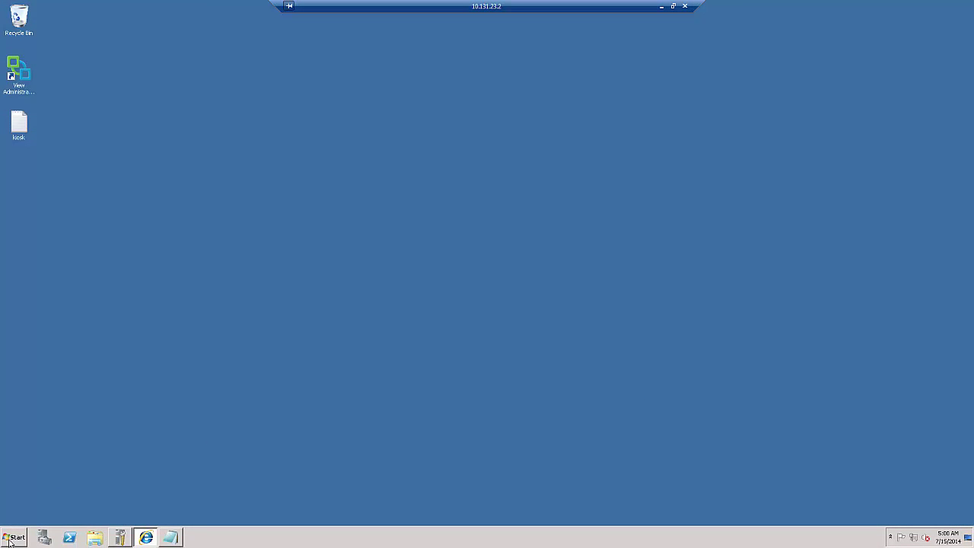
Launch ADSI Edit and connect to the Default naming context on localhost:389.
{"action": "left_click", "coordinate": [14, 538]}
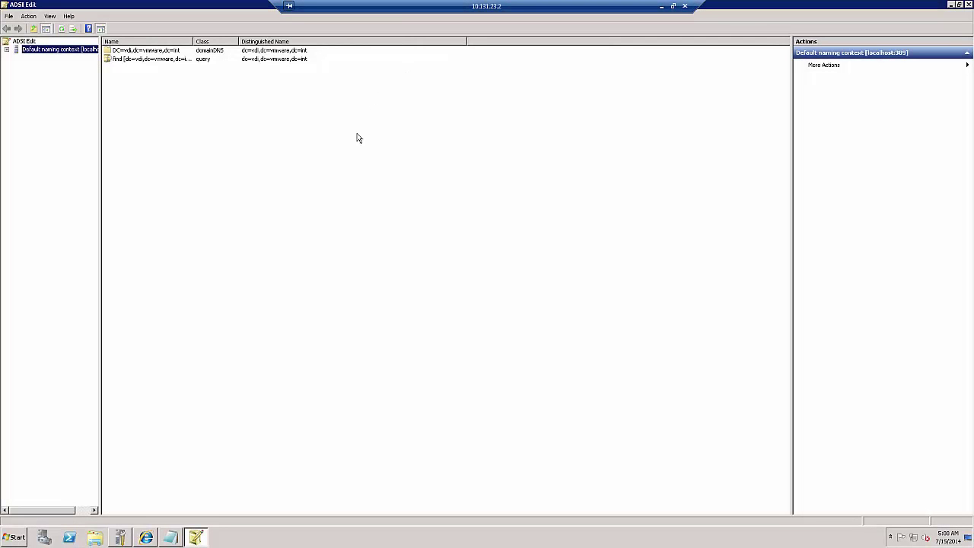
Create a 'VM search' query rooted at dc=vdi,dc=vmware,dc=int filtering pae-VM objects by pae-displayname=MyVDI03.
{"action": "right_click", "coordinate": [52, 52]}
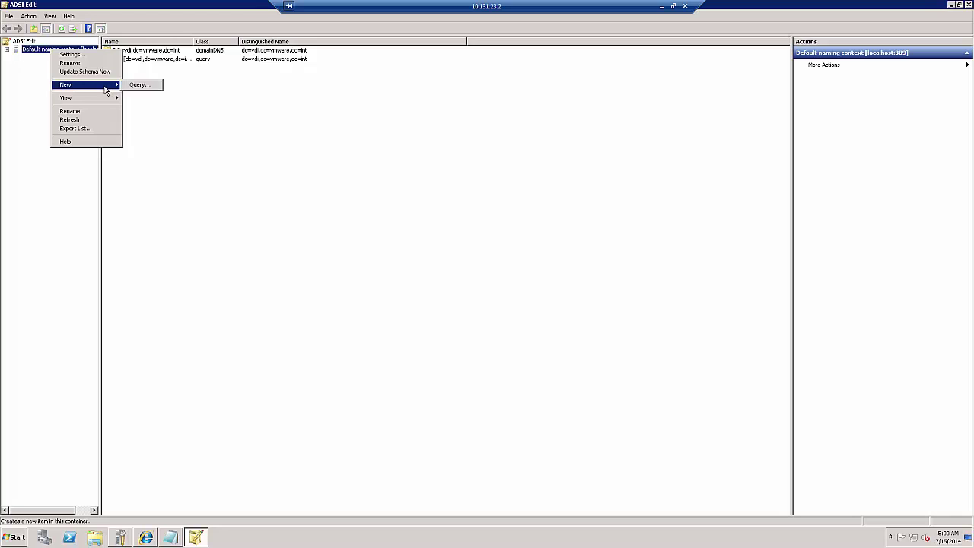
{"action": "left_click", "coordinate": [134, 88]}
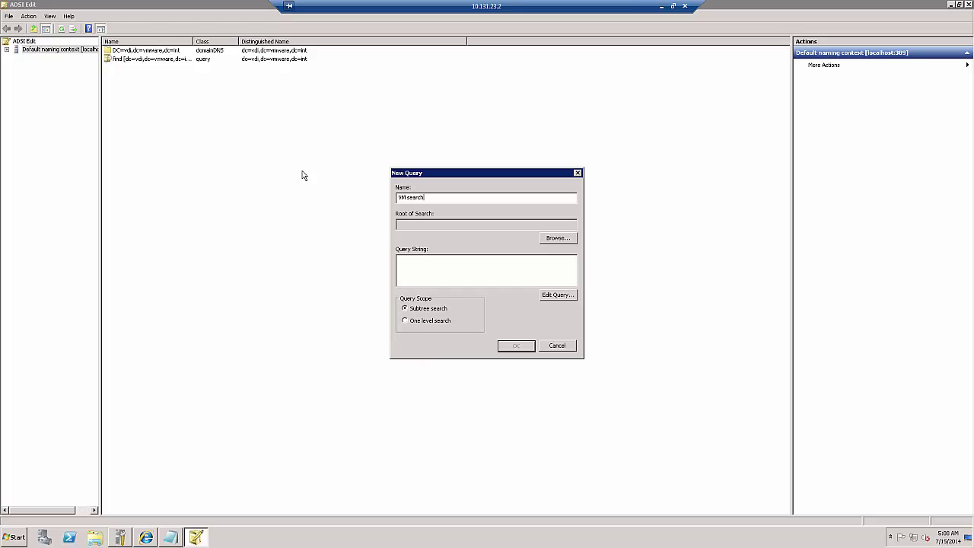
{"action": "left_click", "coordinate": [547, 241]}
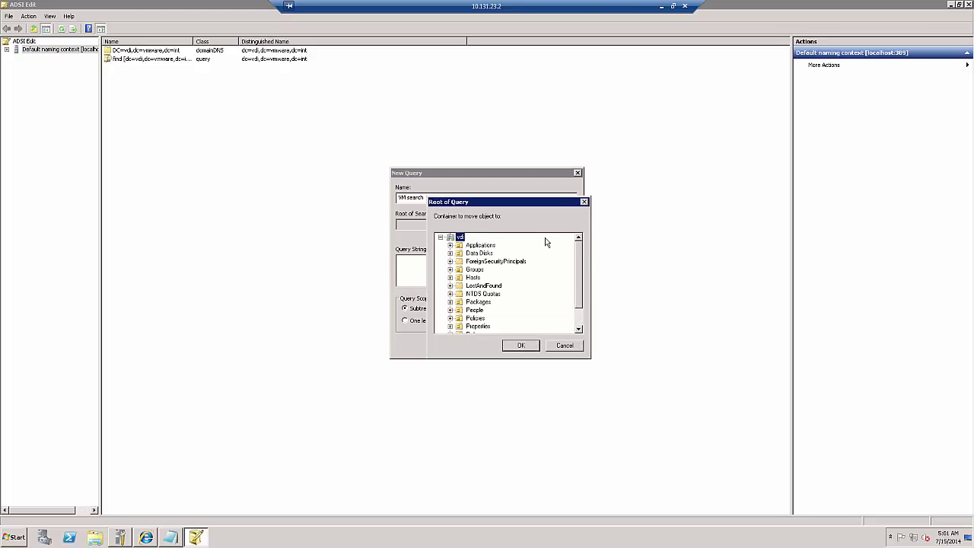
{"action": "left_click", "coordinate": [522, 347]}
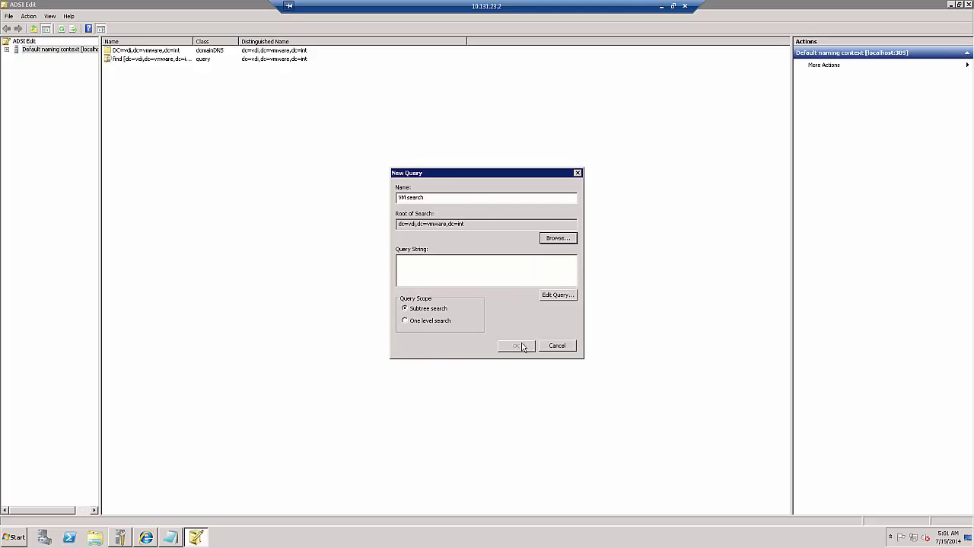
{"action": "left_click", "coordinate": [472, 267]}
{"action": "type", "text": "(&(objectClass=pae-VM)(pae-displayname=MyVDI3))"}
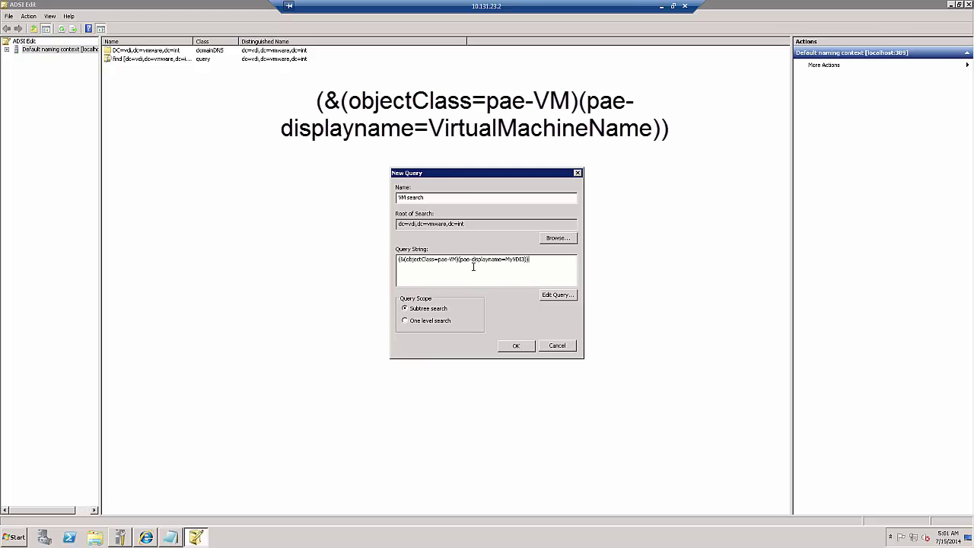
{"action": "left_click", "coordinate": [517, 347]}
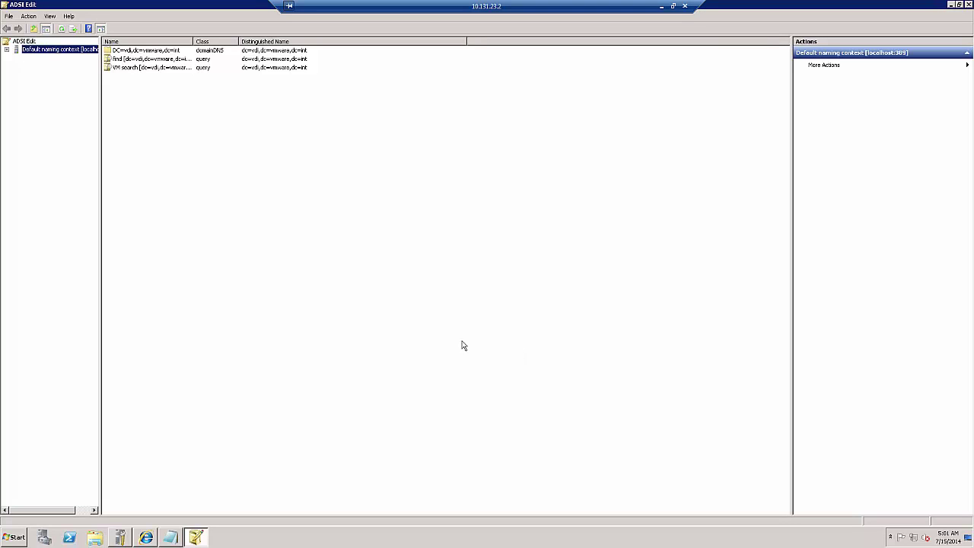
{"action": "left_click", "coordinate": [6, 49]}
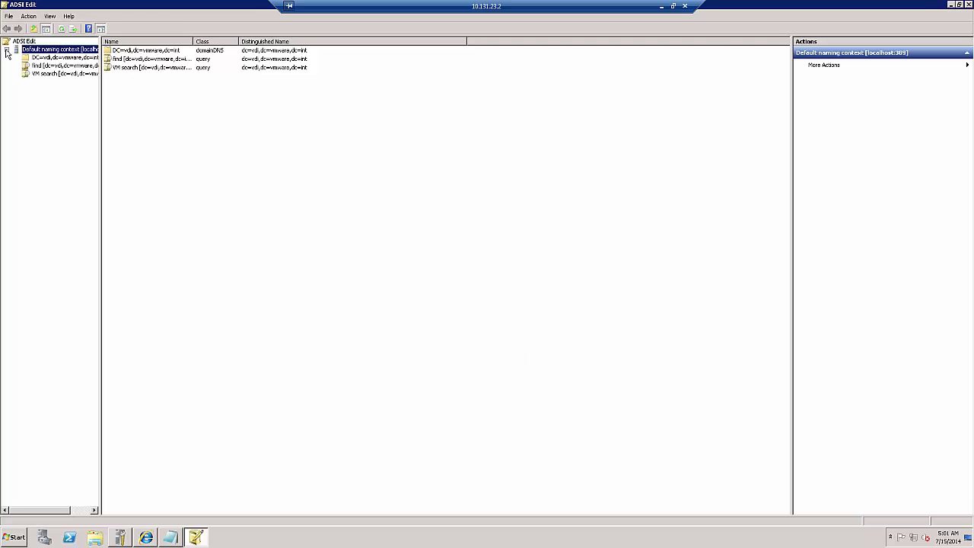
Run the VM search query and review the attributes of the pae-VM object it returns.
{"action": "left_click", "coordinate": [56, 74]}
{"action": "left_click", "coordinate": [305, 54]}
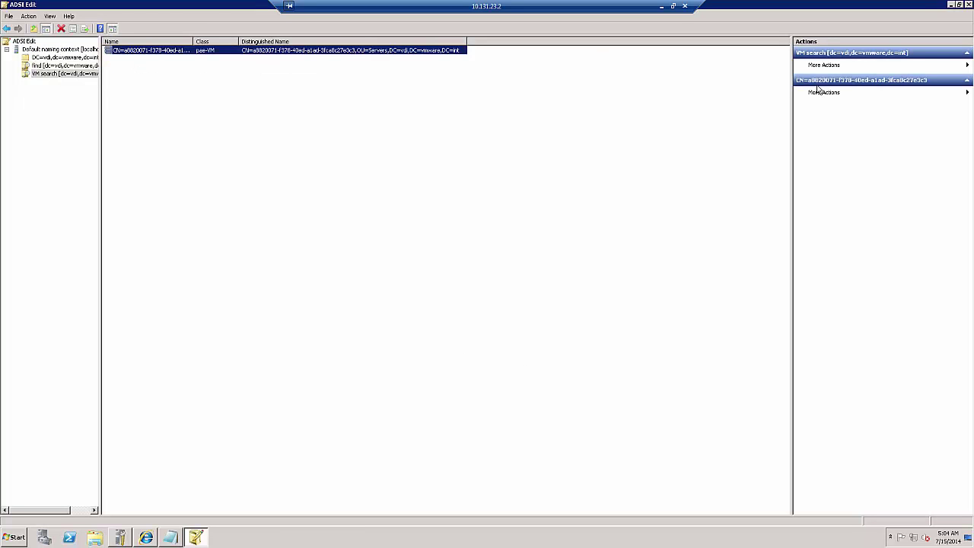
{"action": "left_click", "coordinate": [849, 95]}
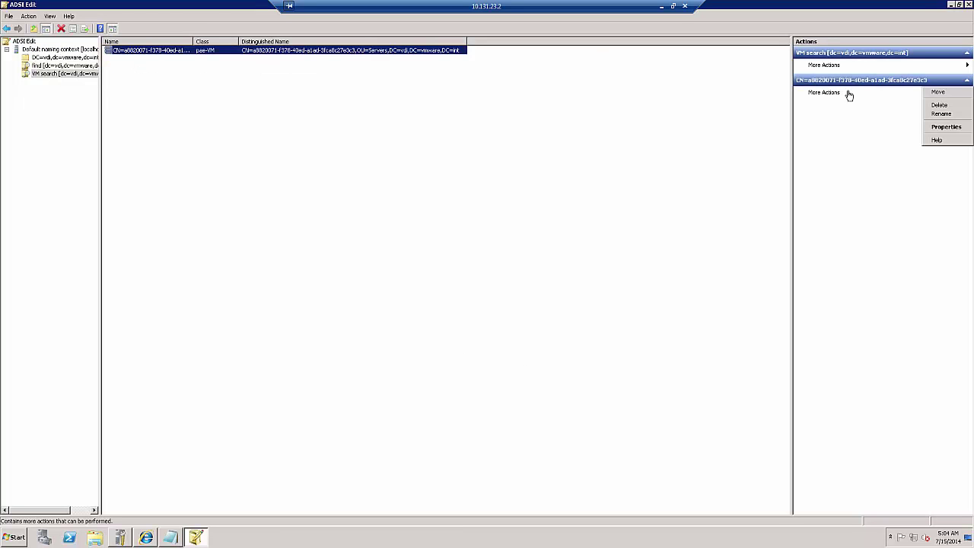
{"action": "left_click", "coordinate": [940, 127]}
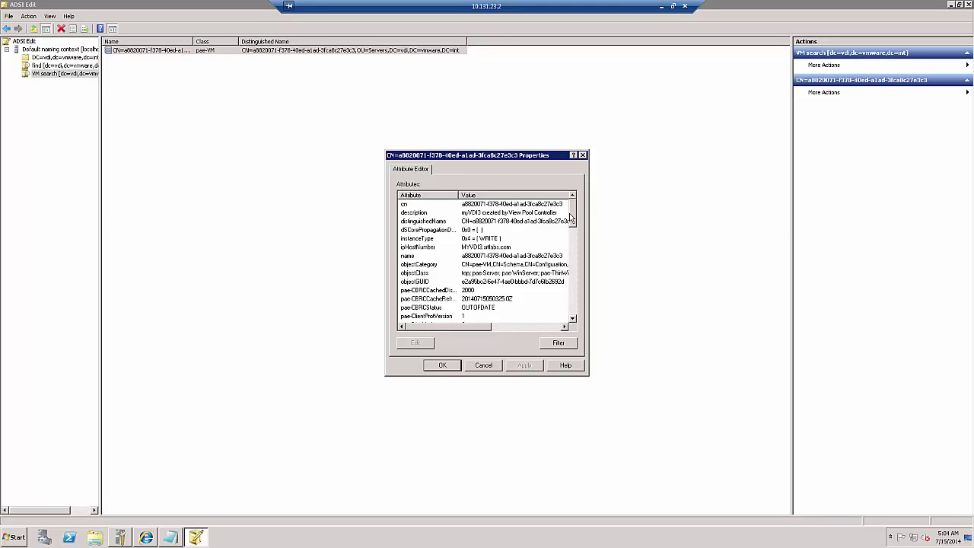
{"action": "left_click_drag", "start_coordinate": [574, 216], "coordinate": [583, 310]}
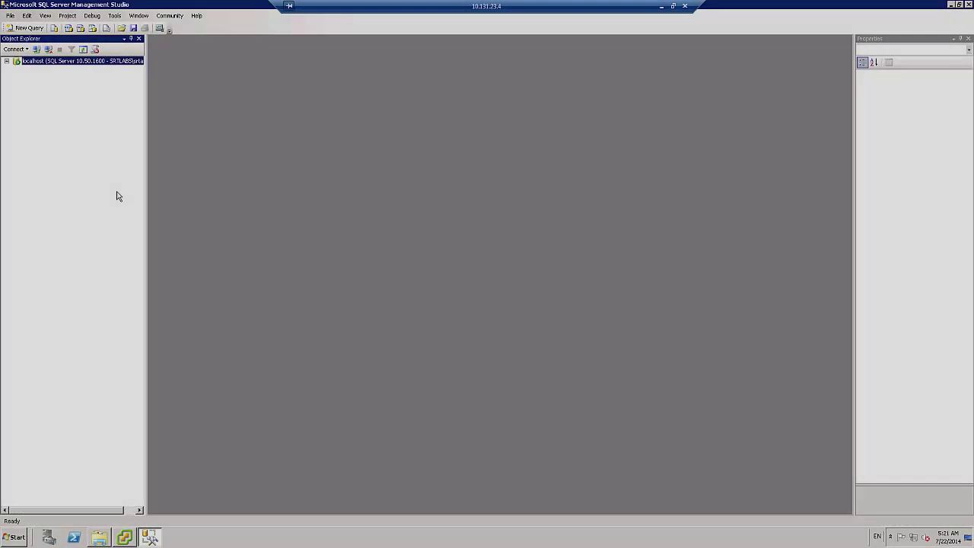
{"action": "left_click", "coordinate": [6, 61]}
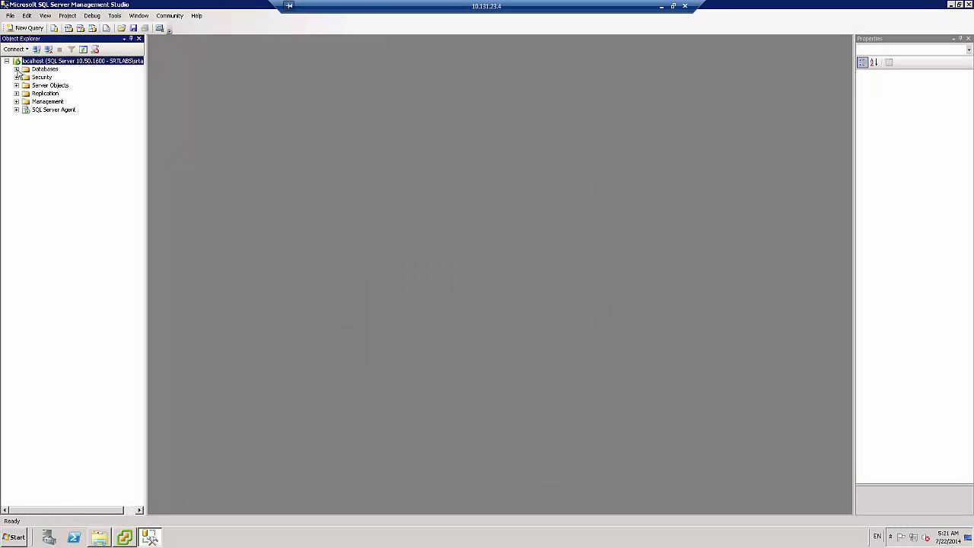
Open dbo.SVI_VM_NAME in the Composer database with Edit Top 200 Rows.
{"action": "left_click", "coordinate": [16, 69]}
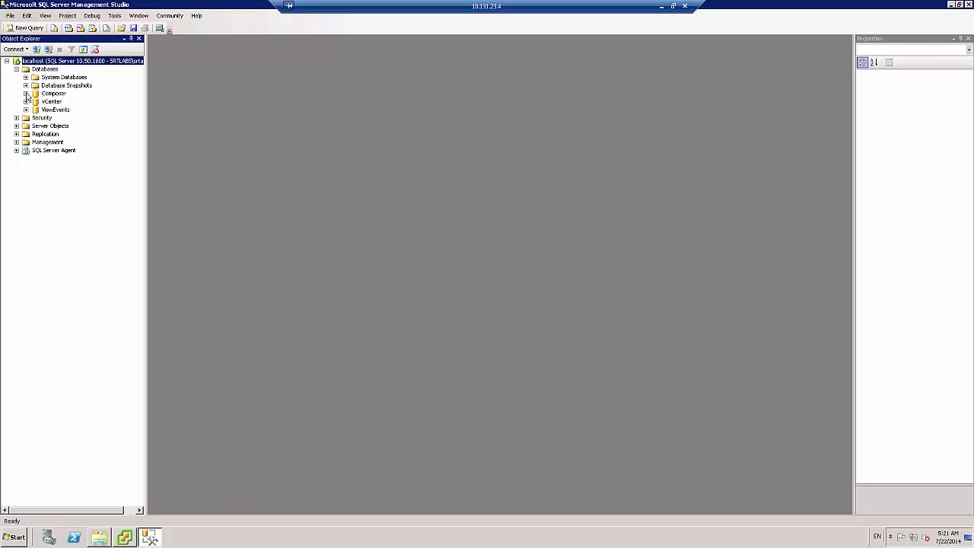
{"action": "left_click", "coordinate": [26, 93]}
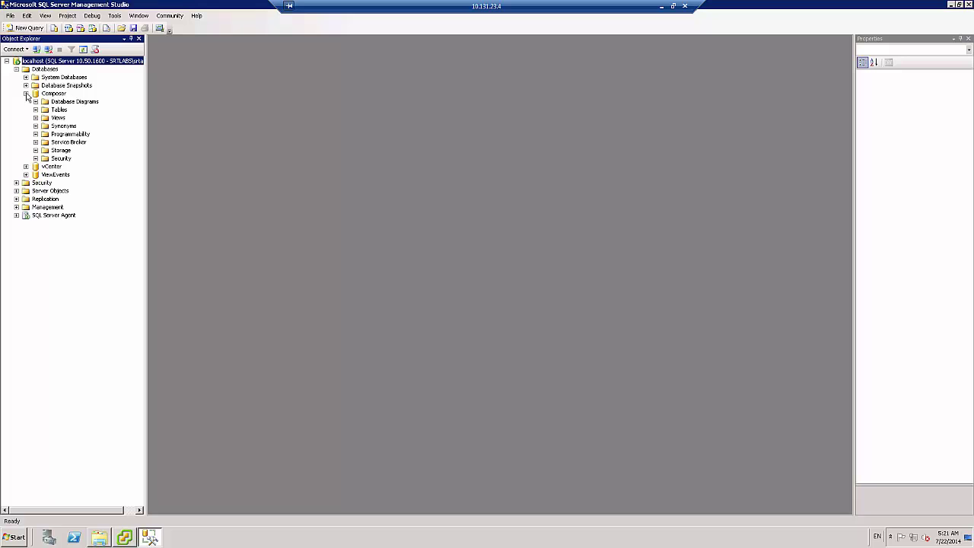
{"action": "left_click", "coordinate": [35, 109]}
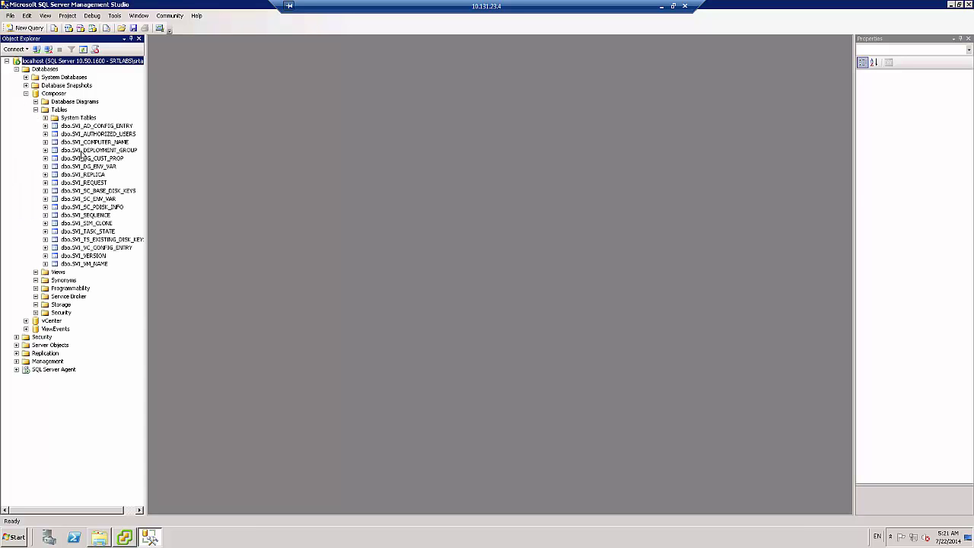
{"action": "right_click", "coordinate": [92, 266]}
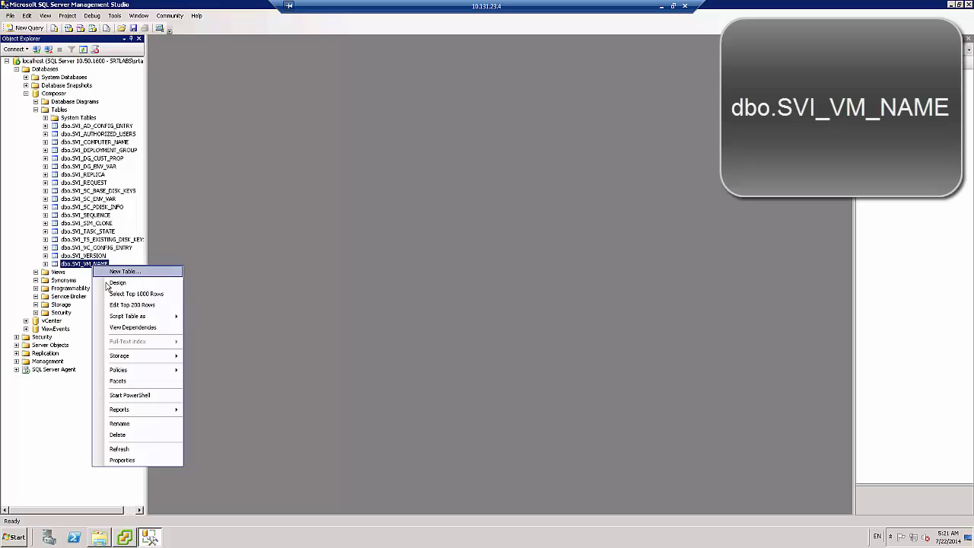
{"action": "left_click", "coordinate": [122, 305]}
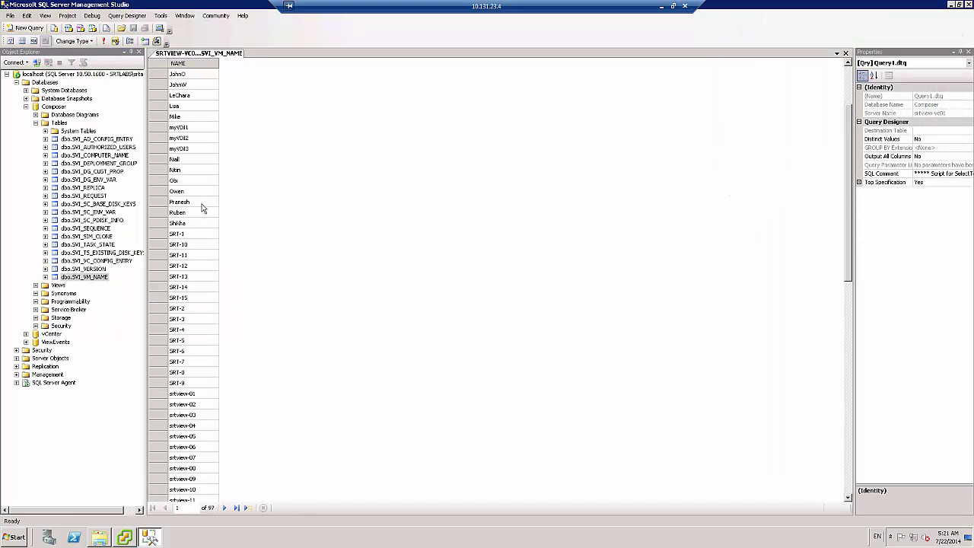
Delete the myVDI3 rows from dbo.SVI_VM_NAME and dbo.SVI_COMPUTER_NAME.
{"action": "right_click", "coordinate": [184, 149]}
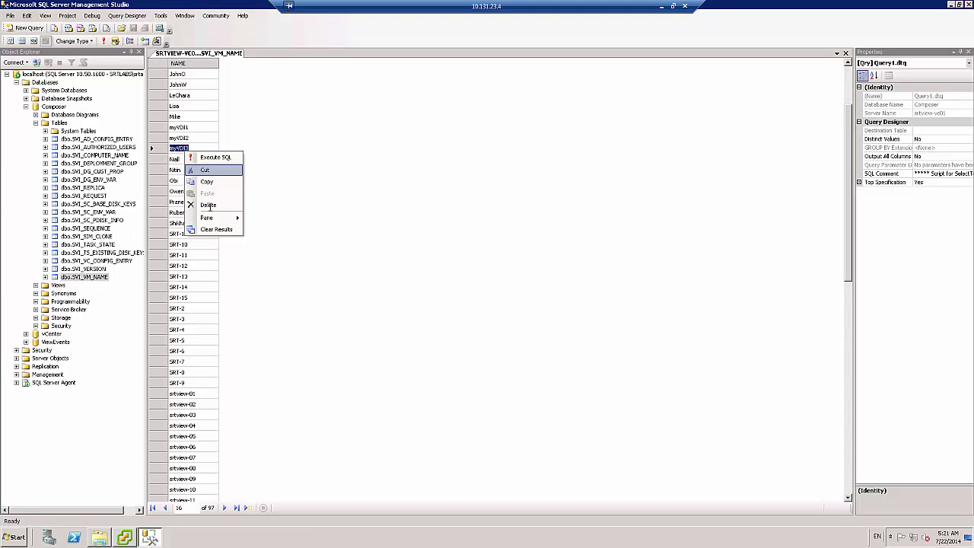
{"action": "left_click", "coordinate": [208, 205]}
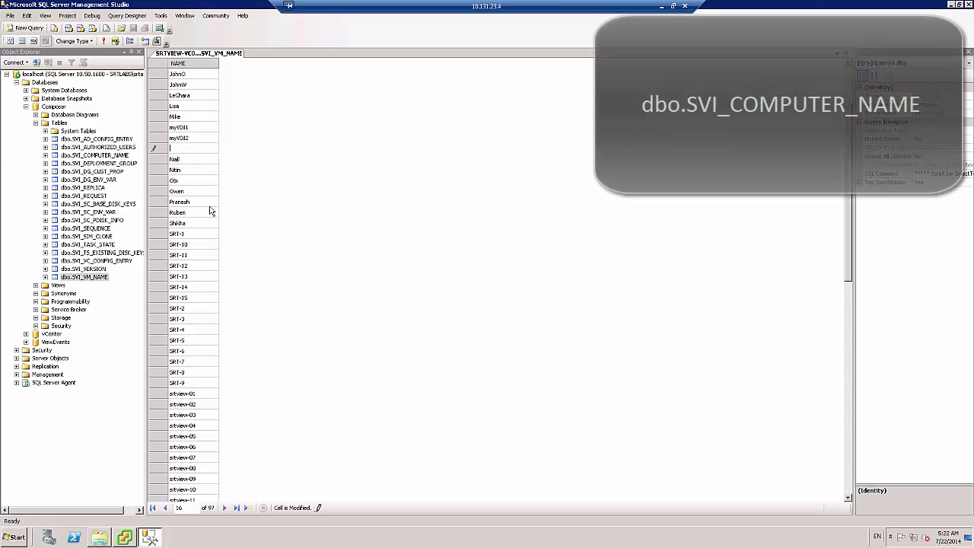
{"action": "right_click", "coordinate": [102, 158]}
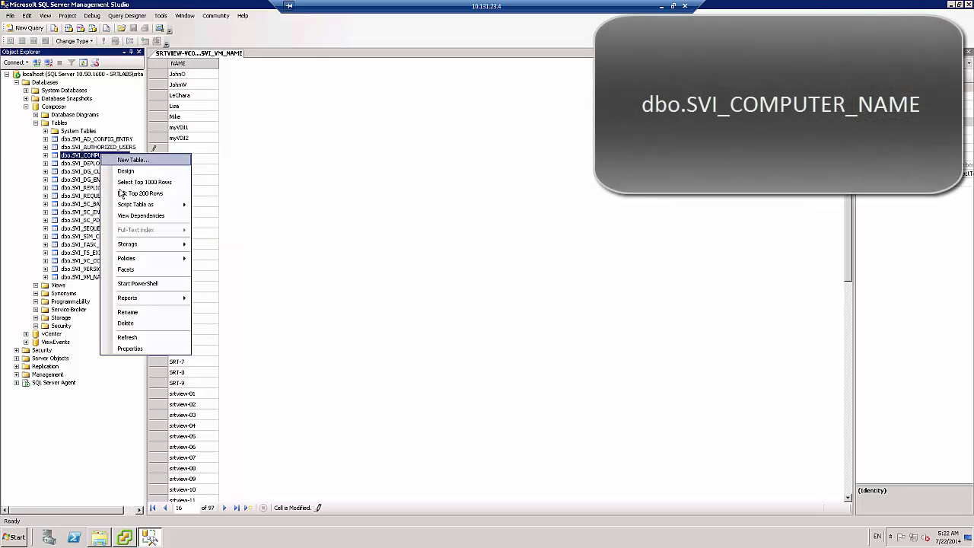
{"action": "left_click", "coordinate": [170, 193]}
{"action": "left_click", "coordinate": [171, 195]}
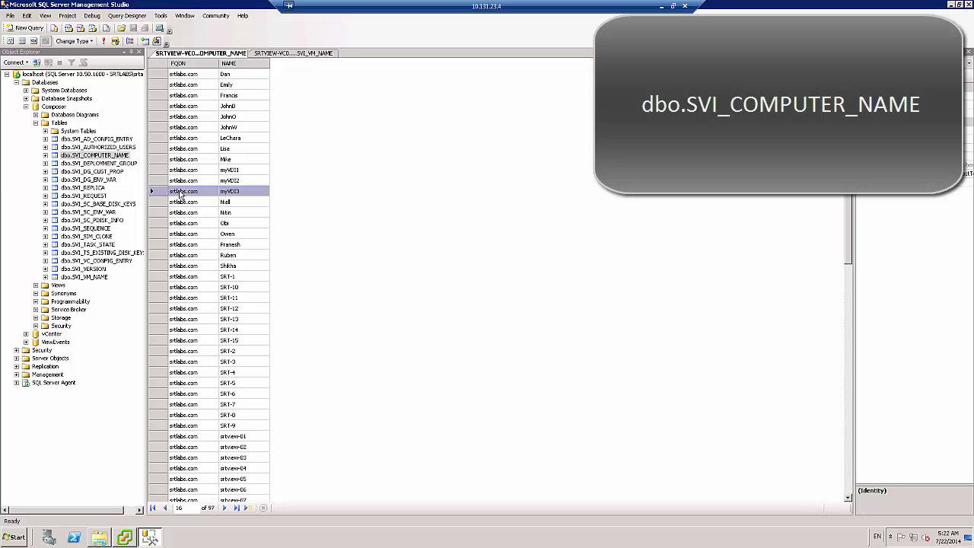
{"action": "right_click", "coordinate": [166, 196]}
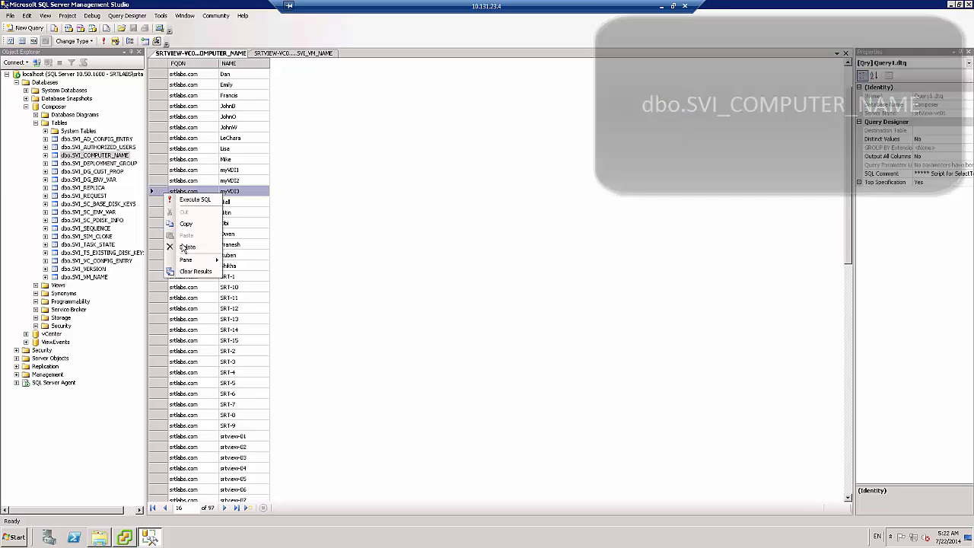
{"action": "left_click", "coordinate": [183, 247]}
{"action": "key", "text": "Return"}
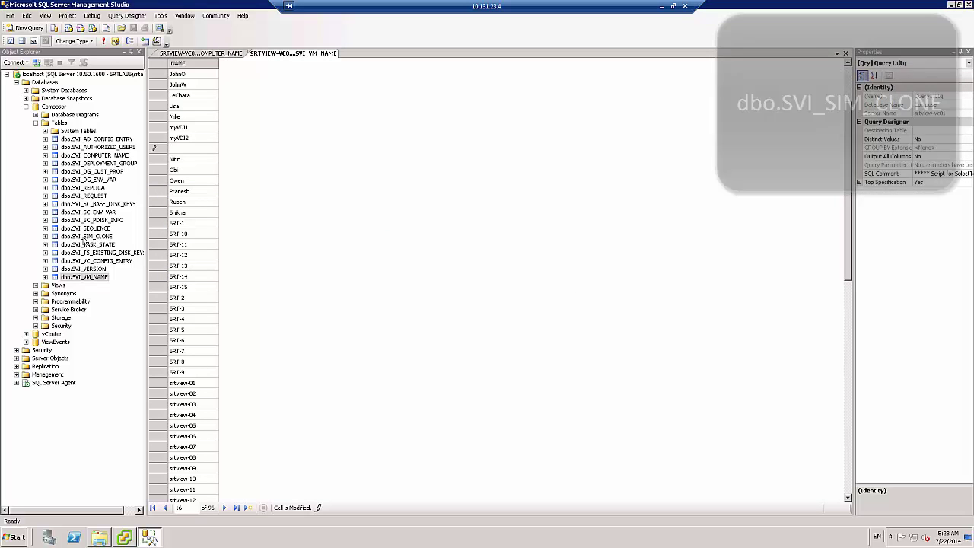
Open dbo.SVI_SIM_CLONE rows and paste the myVDI3 clone's ID into a Notepad note.
{"action": "left_click", "coordinate": [87, 237]}
{"action": "right_click", "coordinate": [86, 242]}
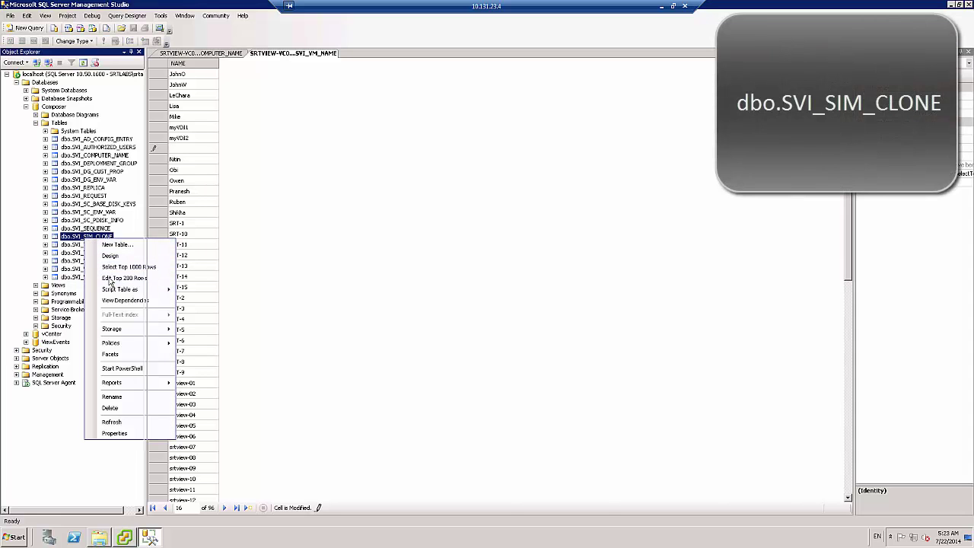
{"action": "left_click", "coordinate": [122, 278]}
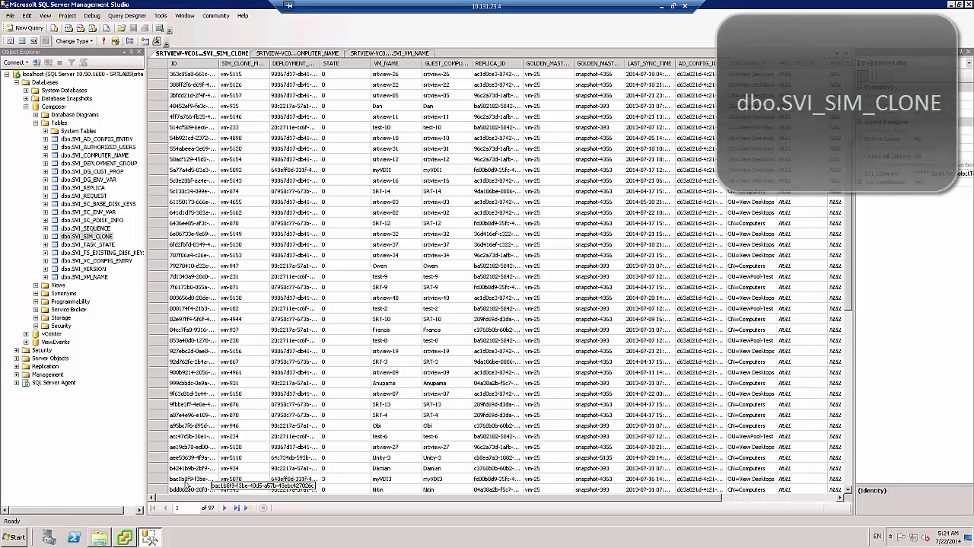
{"action": "right_click", "coordinate": [195, 479]}
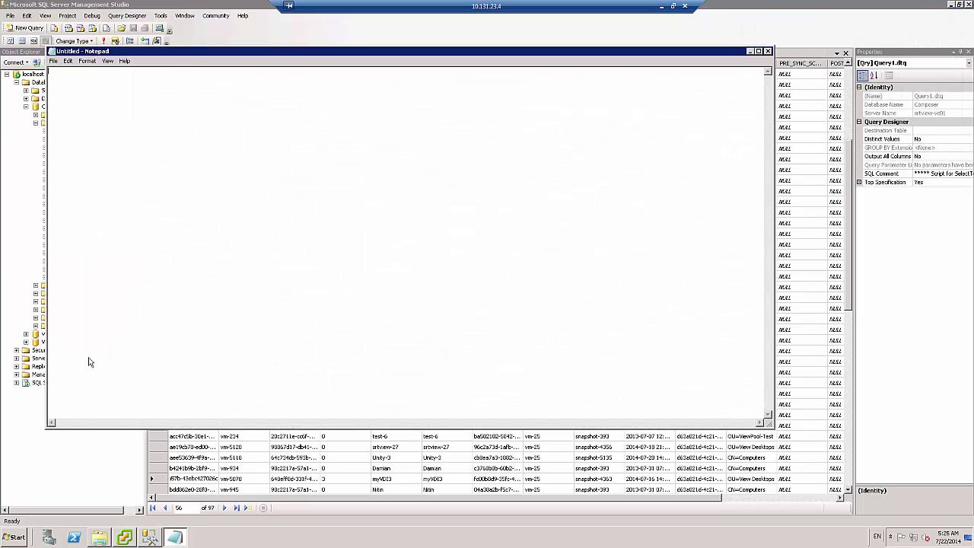
{"action": "type", "text": "bac1b8f9-f3be-40d5-a57b-43ebc427026c"}
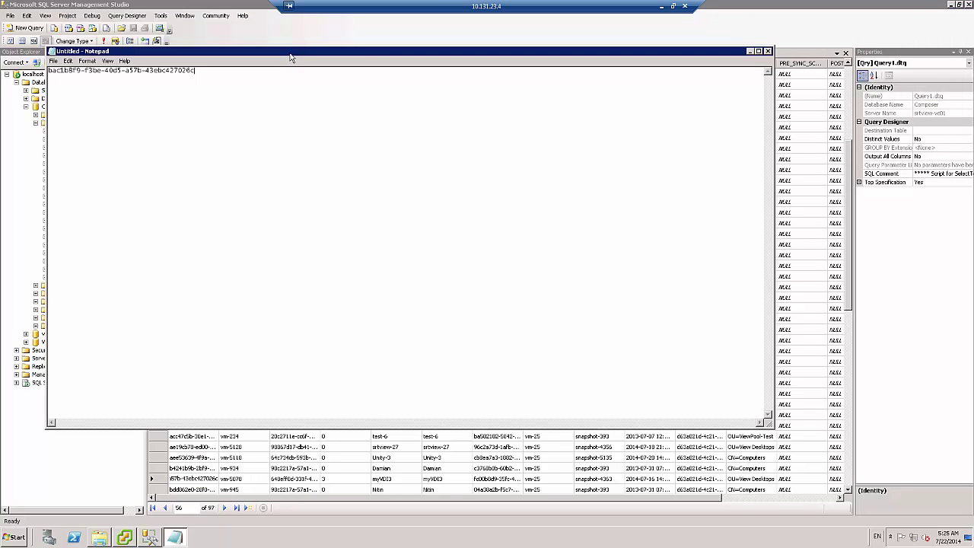
{"action": "left_click_drag", "start_coordinate": [290, 53], "coordinate": [388, 96]}
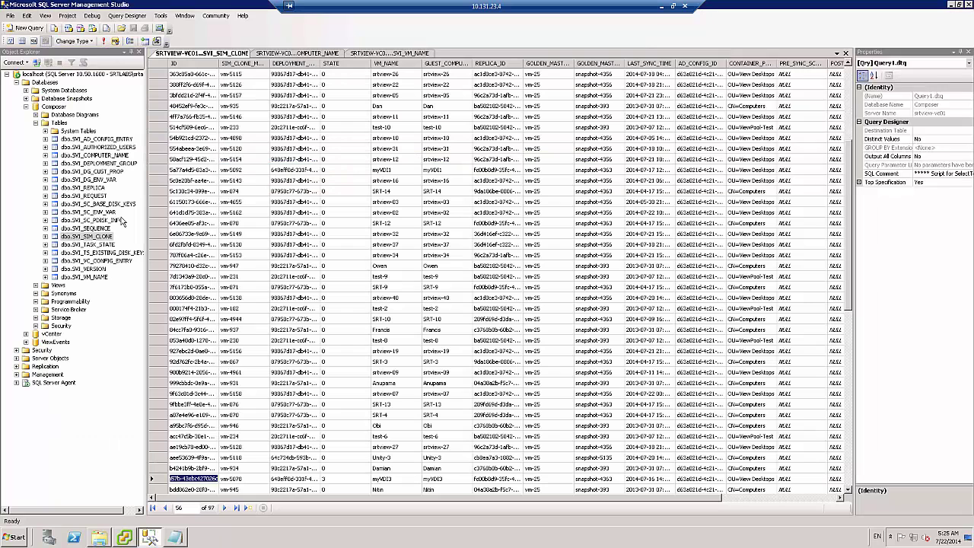
{"action": "left_click", "coordinate": [114, 221]}
Remove the clone's disk-info row from dbo.SVI_SC_PDISK_INFO, confirming the deletion.
{"action": "right_click", "coordinate": [122, 222]}
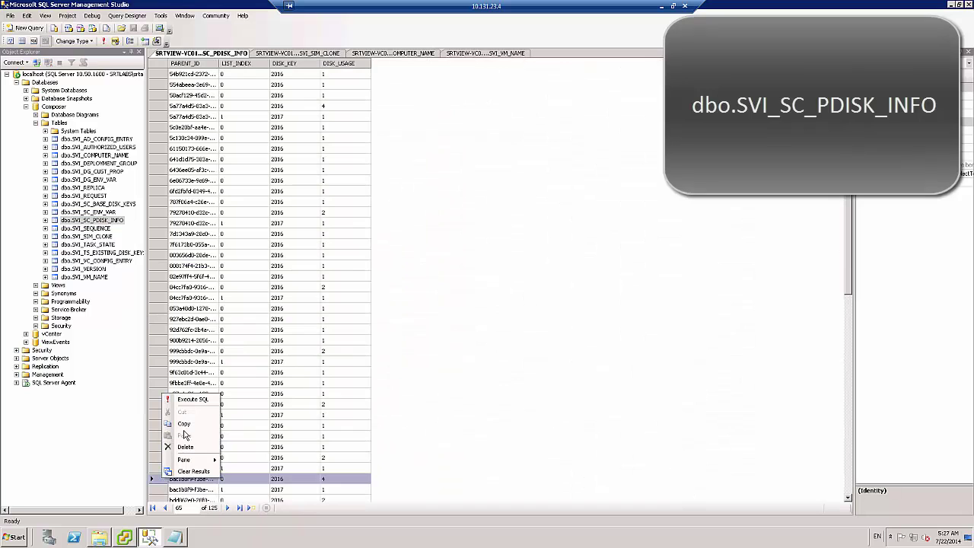
{"action": "left_click", "coordinate": [185, 447]}
{"action": "left_click", "coordinate": [470, 305]}
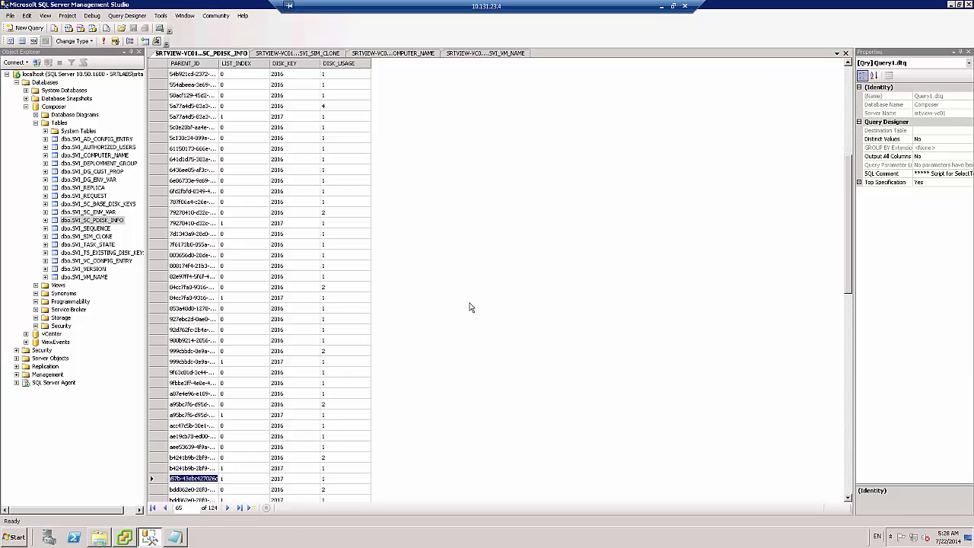
Open dbo.SVI_SC_BASE_DISK_KEYS for editing and delete the myVDI3 clone's row.
{"action": "right_click", "coordinate": [131, 205]}
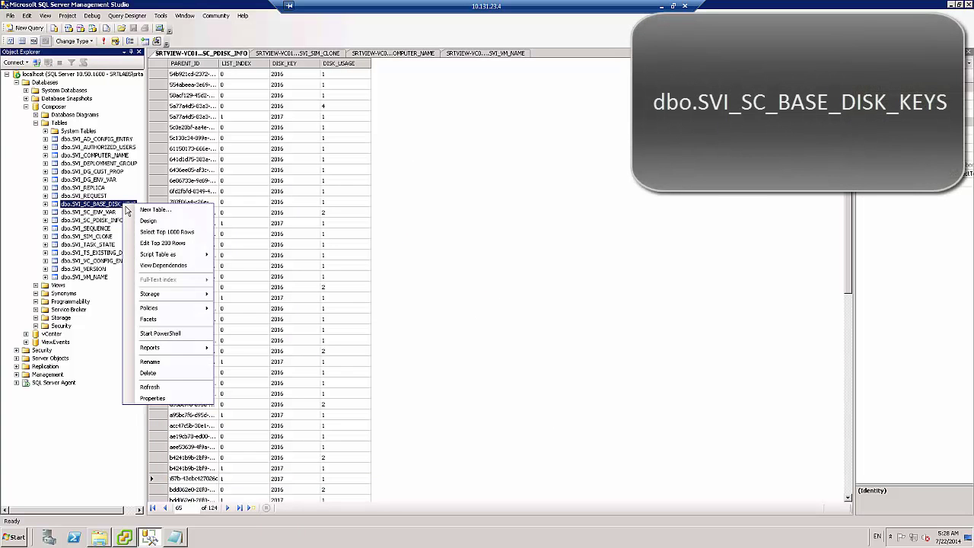
{"action": "left_click", "coordinate": [152, 243]}
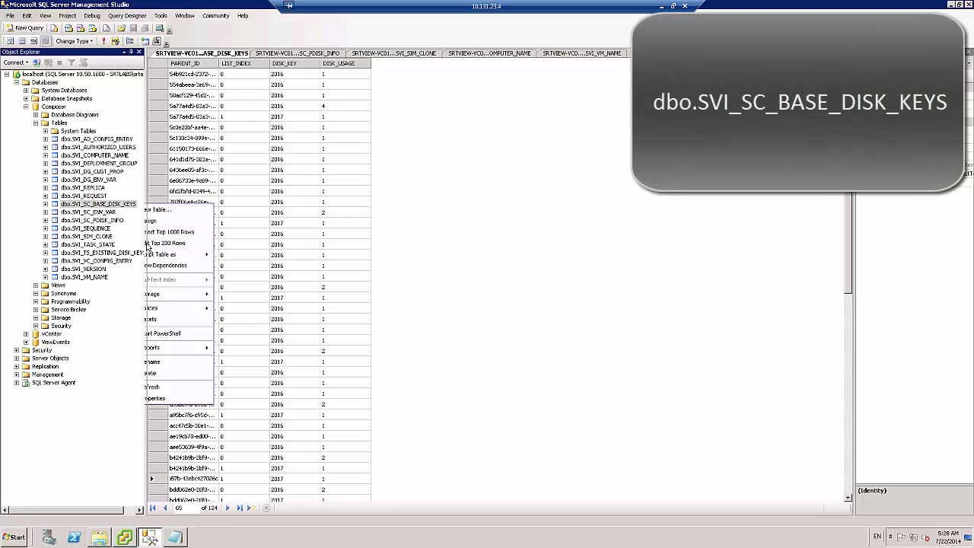
{"action": "left_click", "coordinate": [182, 479]}
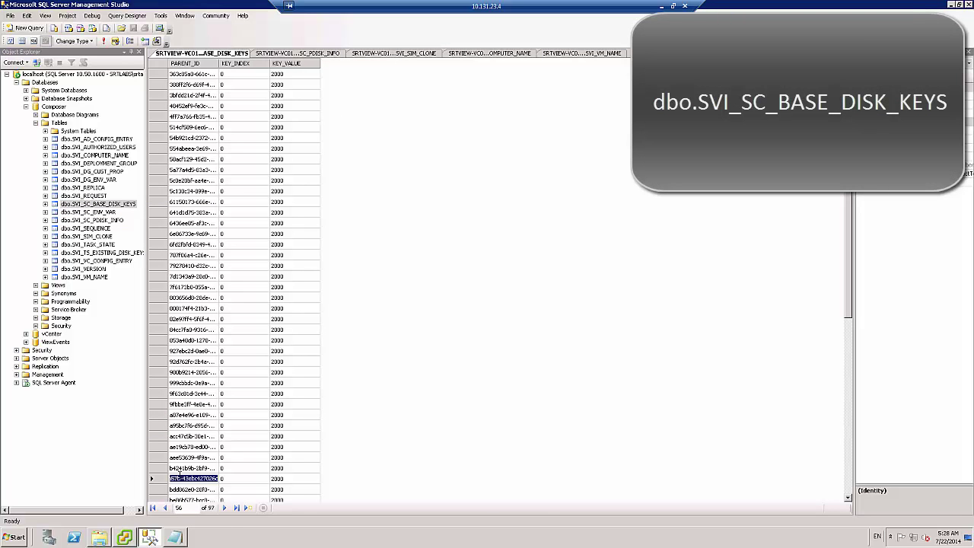
{"action": "right_click", "coordinate": [183, 478]}
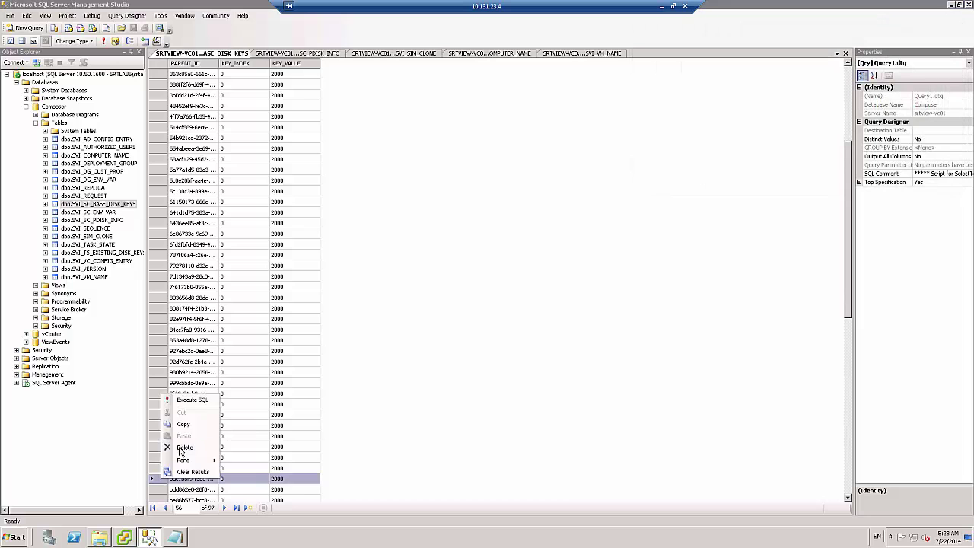
{"action": "left_click", "coordinate": [182, 449]}
Confirm the base-disk-key deletion, then delete the myVDI3 (vm-5078) row from dbo.SVI_SIM_CLONE.
{"action": "left_click", "coordinate": [472, 303]}
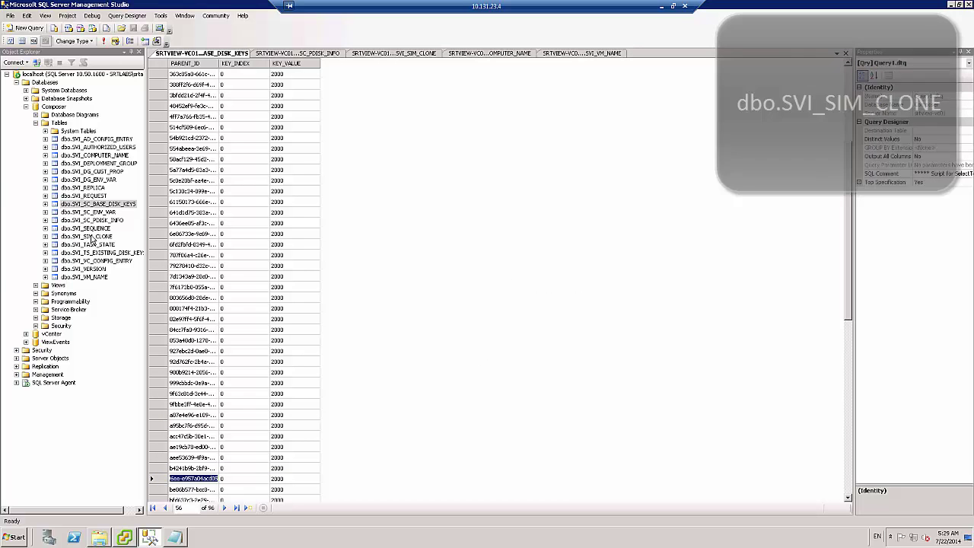
{"action": "right_click", "coordinate": [85, 236]}
{"action": "left_click", "coordinate": [121, 277]}
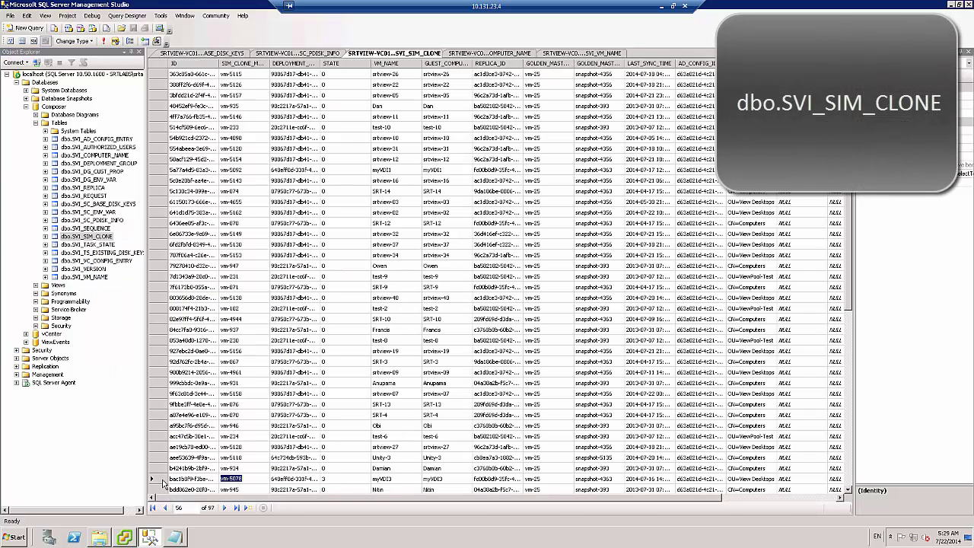
{"action": "left_click", "coordinate": [162, 479]}
{"action": "right_click", "coordinate": [163, 484]}
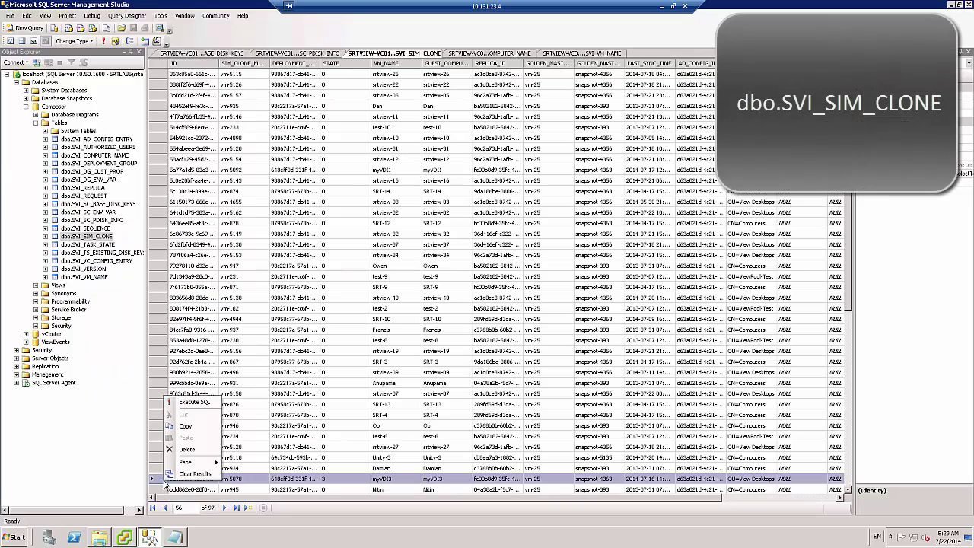
{"action": "left_click", "coordinate": [187, 449]}
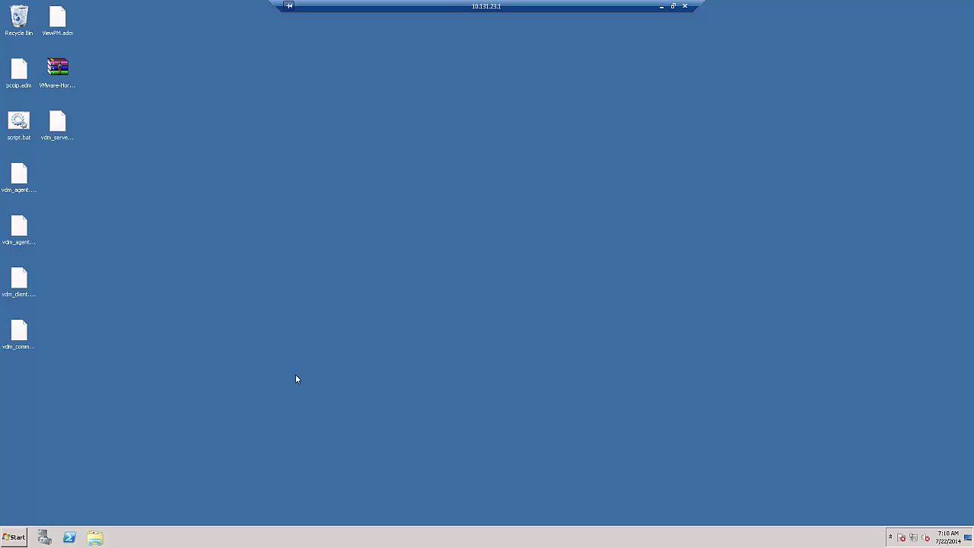
Launch Active Directory Users and Computers from Start > Administrative Tools.
{"action": "left_click", "coordinate": [12, 538]}
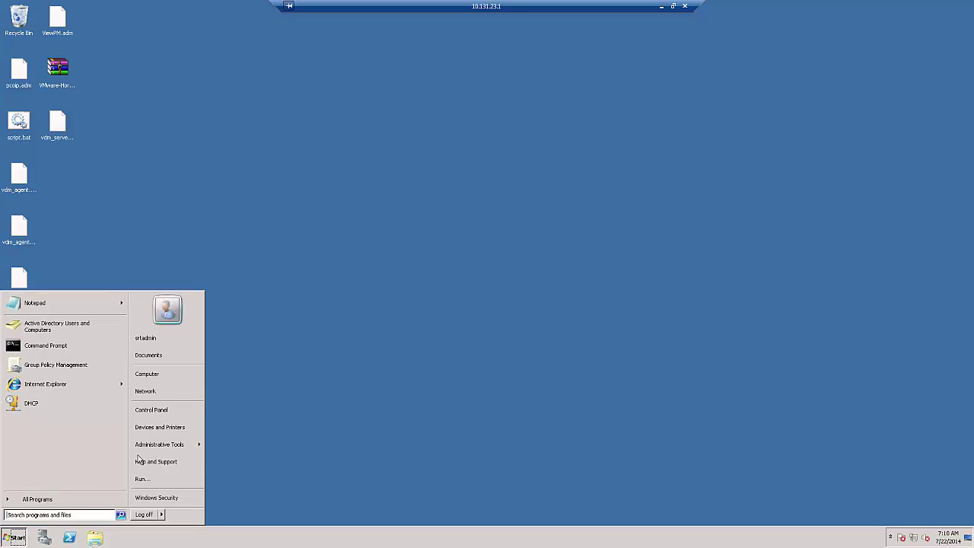
{"action": "mouse_move", "coordinate": [190, 444]}
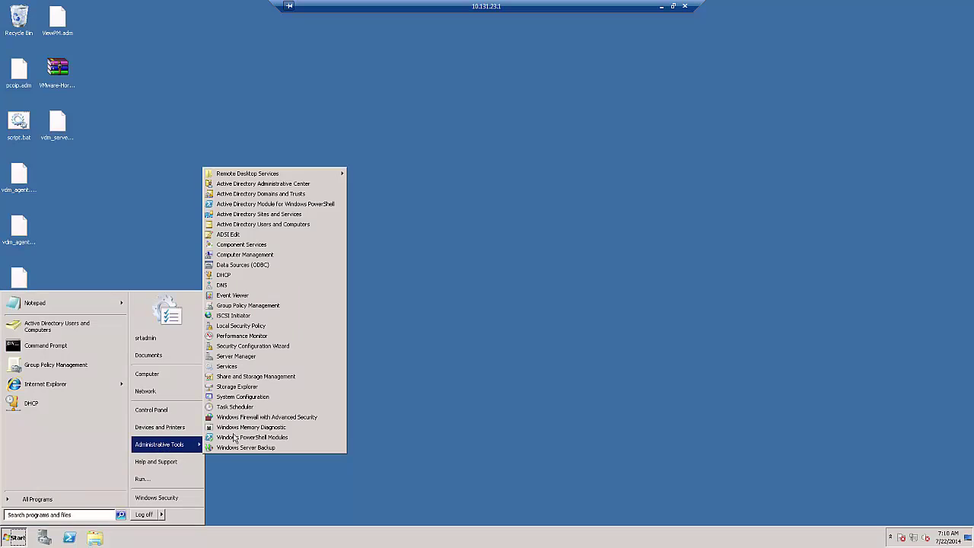
{"action": "left_click", "coordinate": [265, 225]}
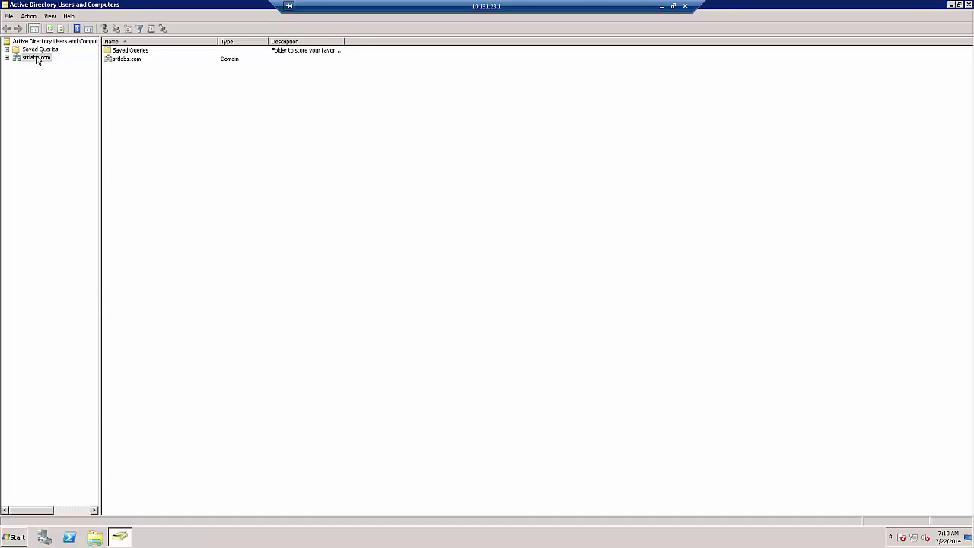
Remove the myVDI1 computer account from the domain's View Desktops container.
{"action": "left_click", "coordinate": [36, 58]}
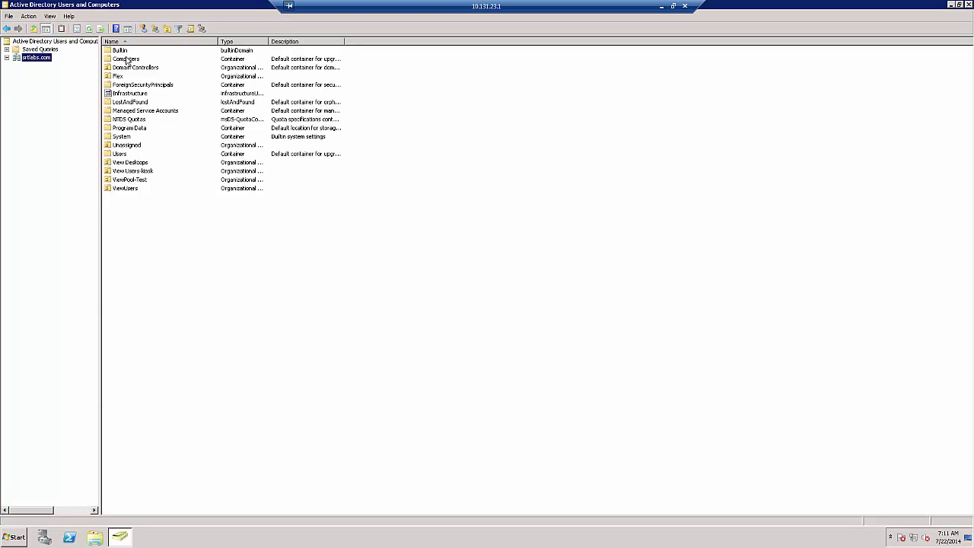
{"action": "double_click", "coordinate": [135, 163]}
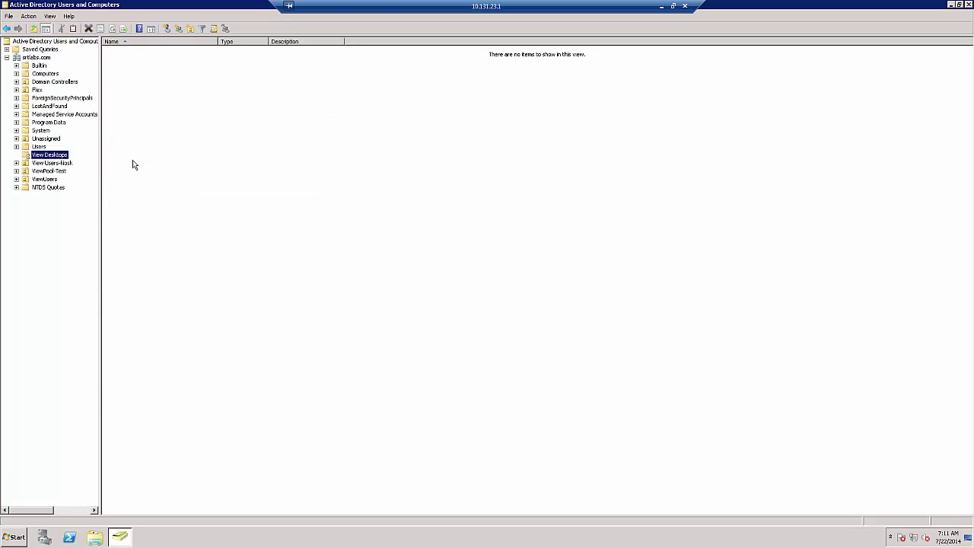
{"action": "right_click", "coordinate": [125, 51]}
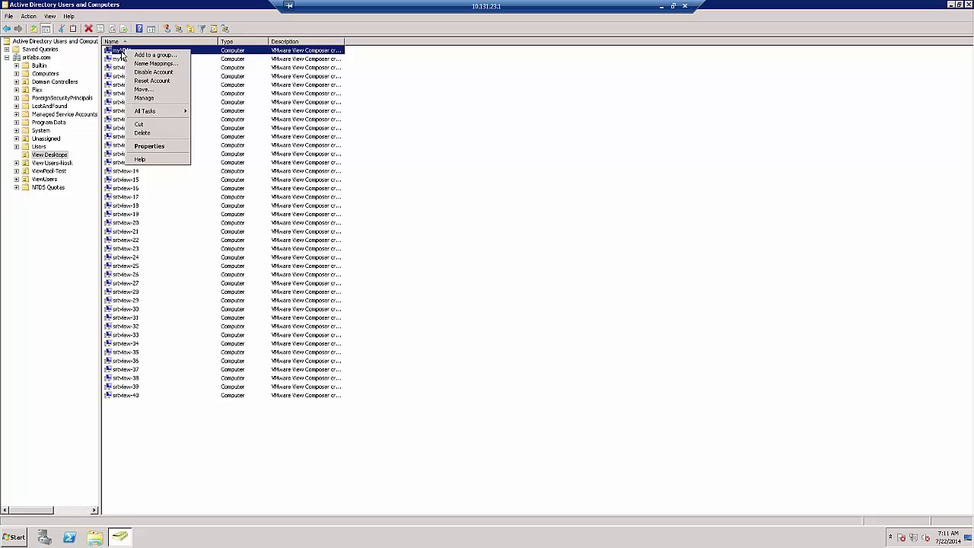
{"action": "left_click", "coordinate": [150, 135]}
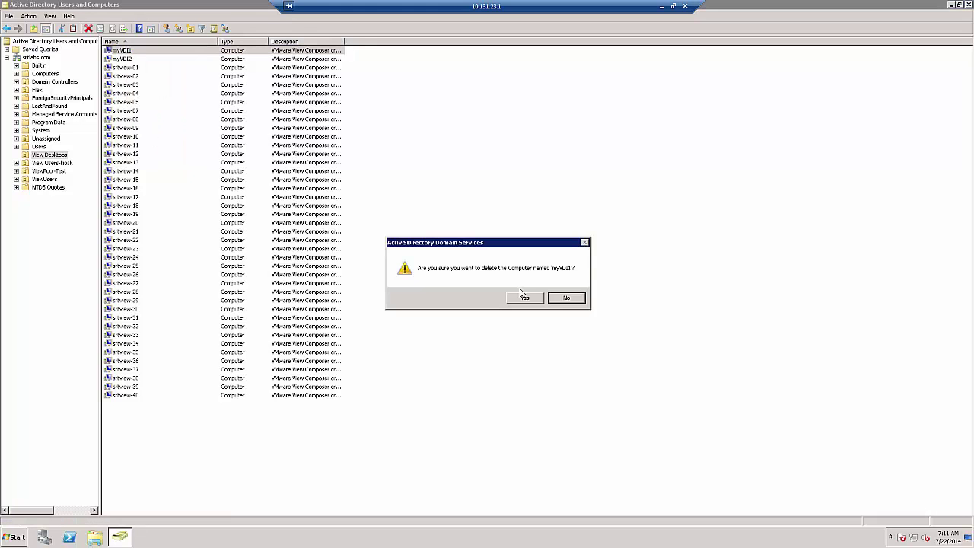
{"action": "left_click", "coordinate": [525, 301]}
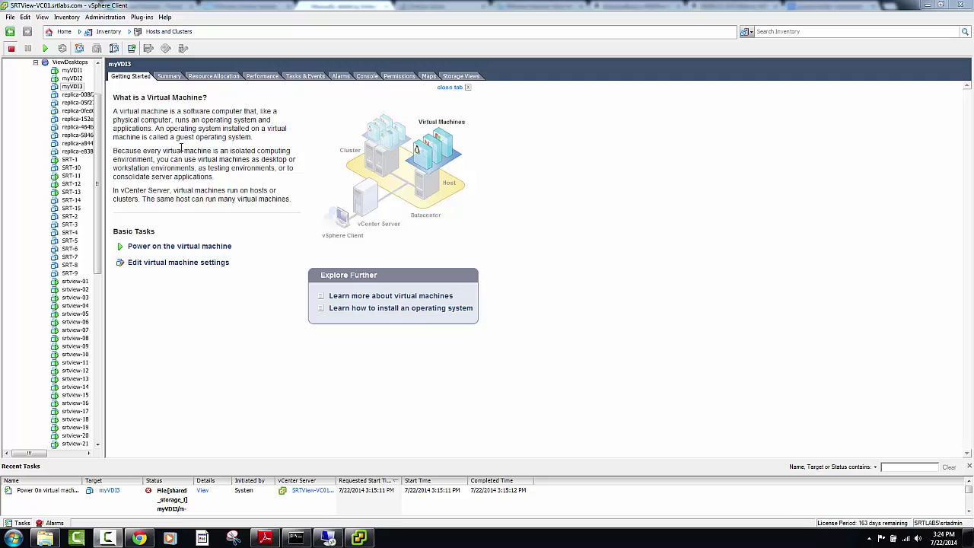
Power off the myVDI1 VM, confirming with Yes, then choose Remove from Inventory for it.
{"action": "right_click", "coordinate": [75, 71]}
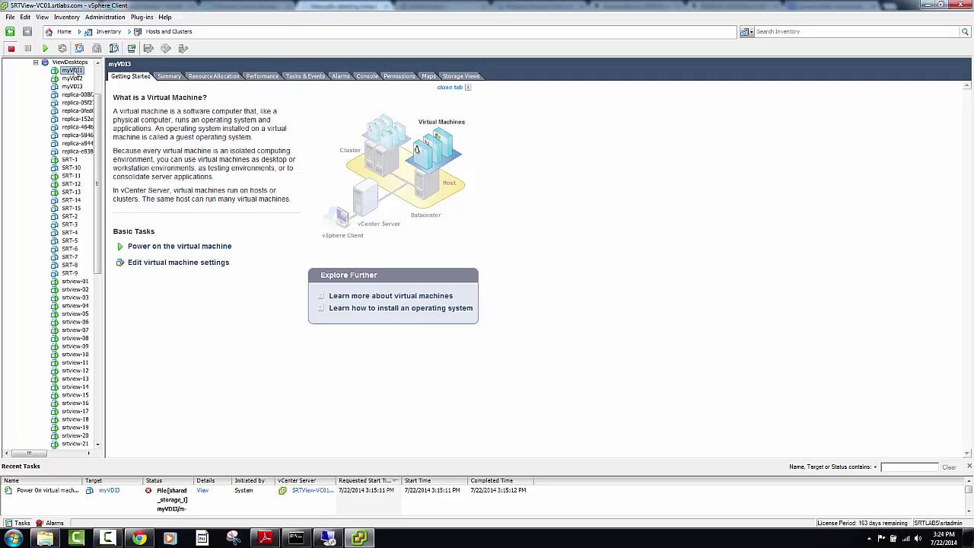
{"action": "mouse_move", "coordinate": [96, 79]}
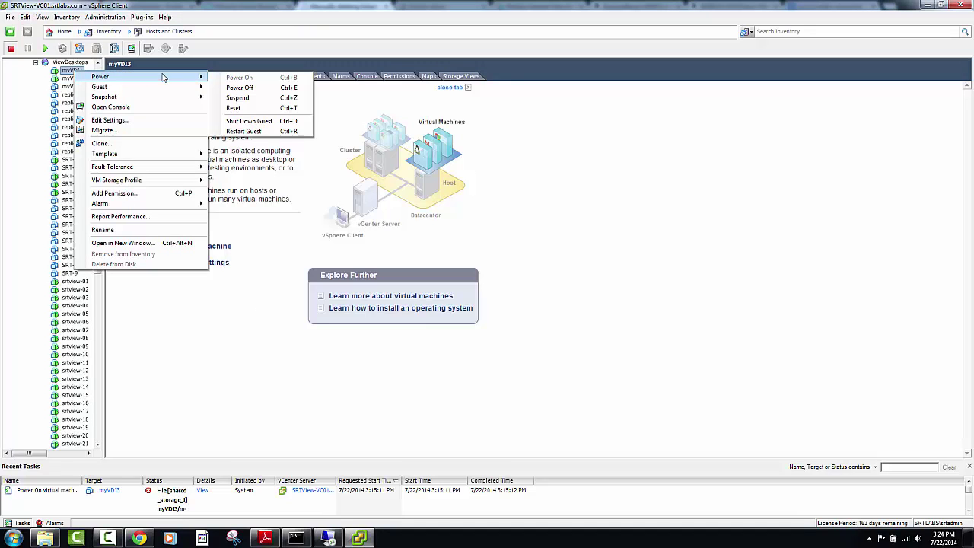
{"action": "left_click", "coordinate": [236, 87]}
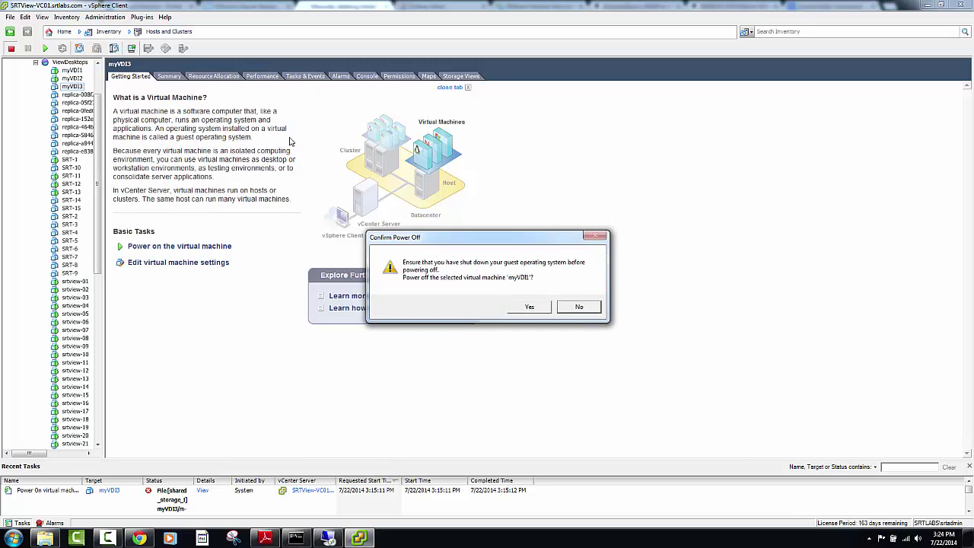
{"action": "left_click", "coordinate": [530, 307]}
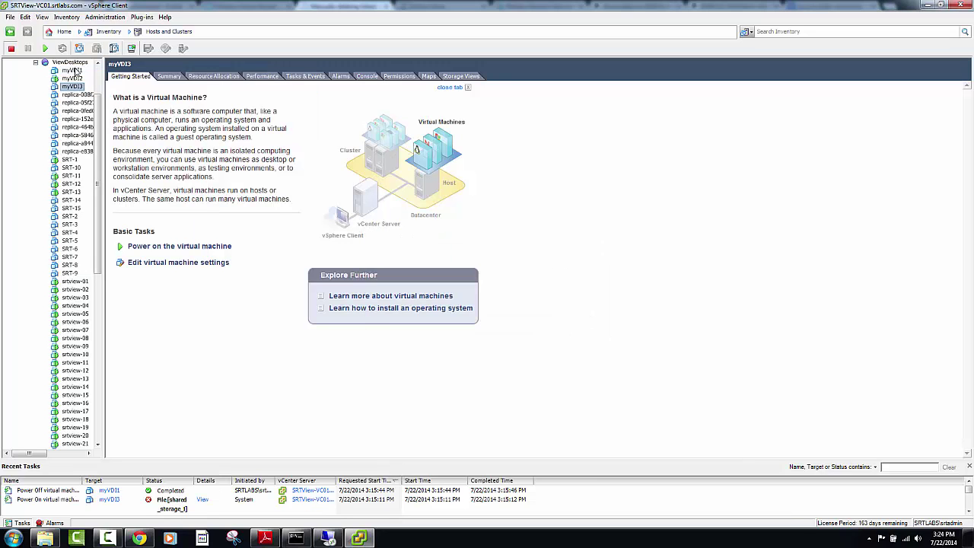
{"action": "right_click", "coordinate": [74, 70]}
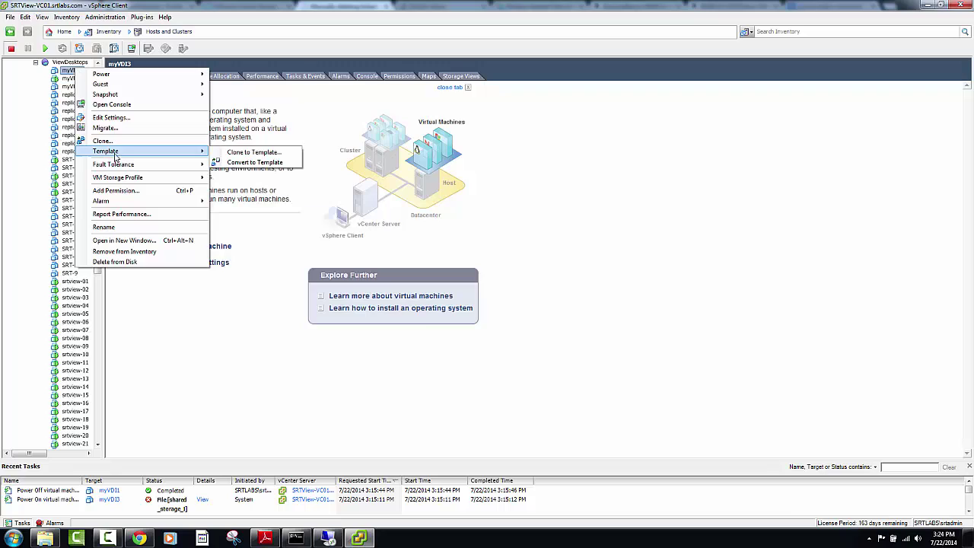
{"action": "left_click", "coordinate": [125, 251]}
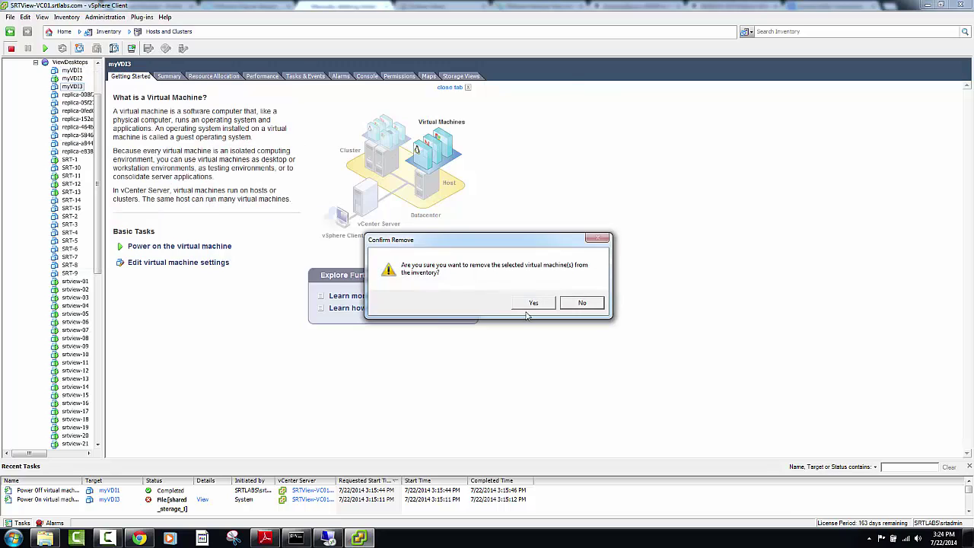